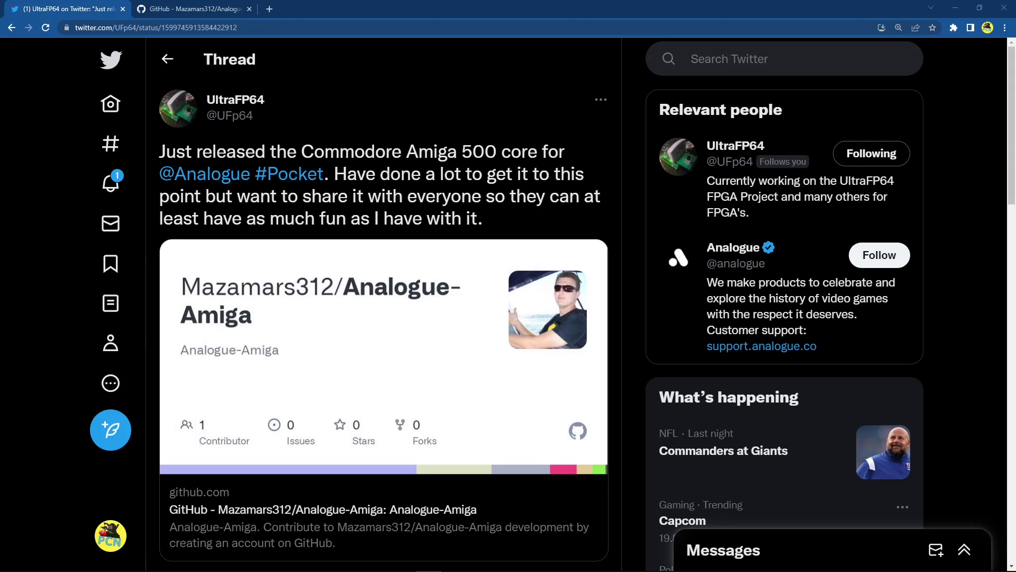
# - Download the Mazamars312/Analogue-Amiga repository from its GitHub page as a ZIP archive
pyautogui.scroll(-1, 419, 369)
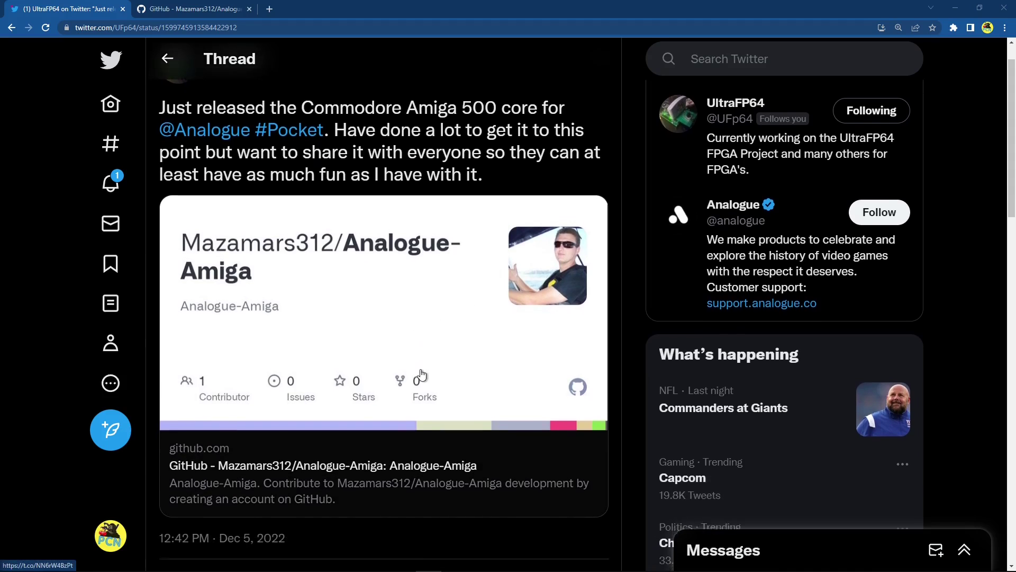
pyautogui.scroll(1, 212, 159)
pyautogui.click(172, 9)
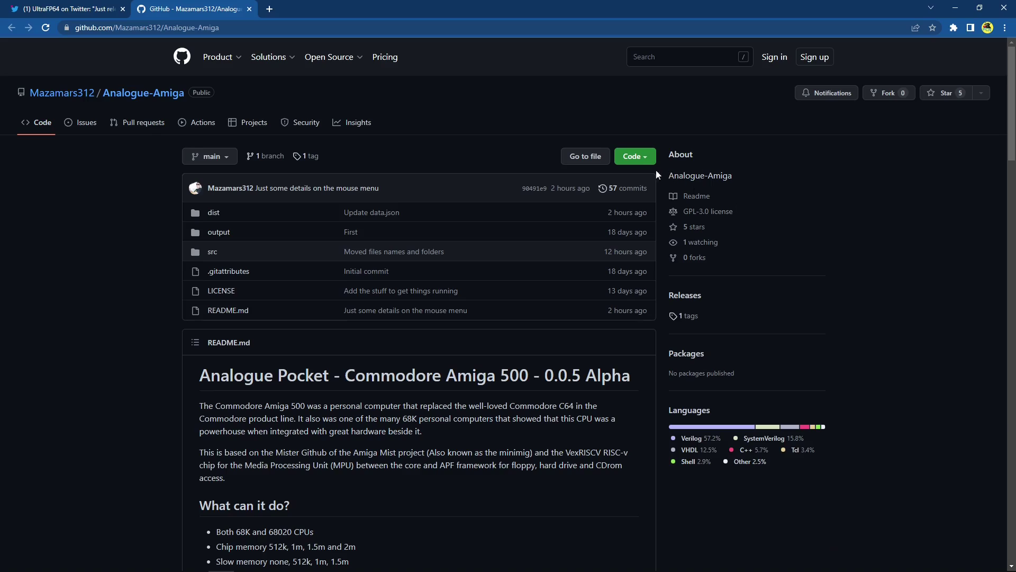
pyautogui.click(647, 157)
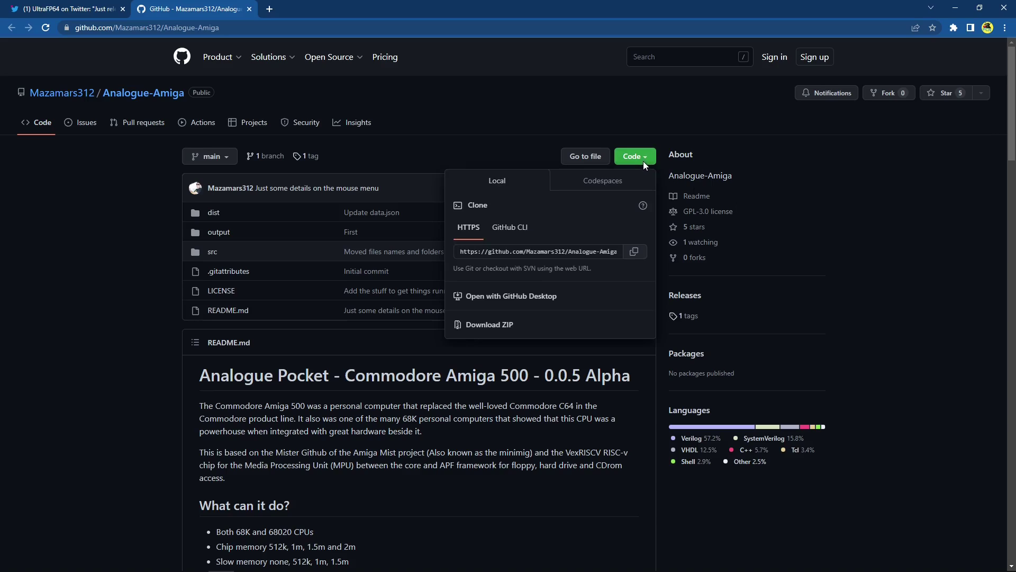
pyautogui.click(492, 327)
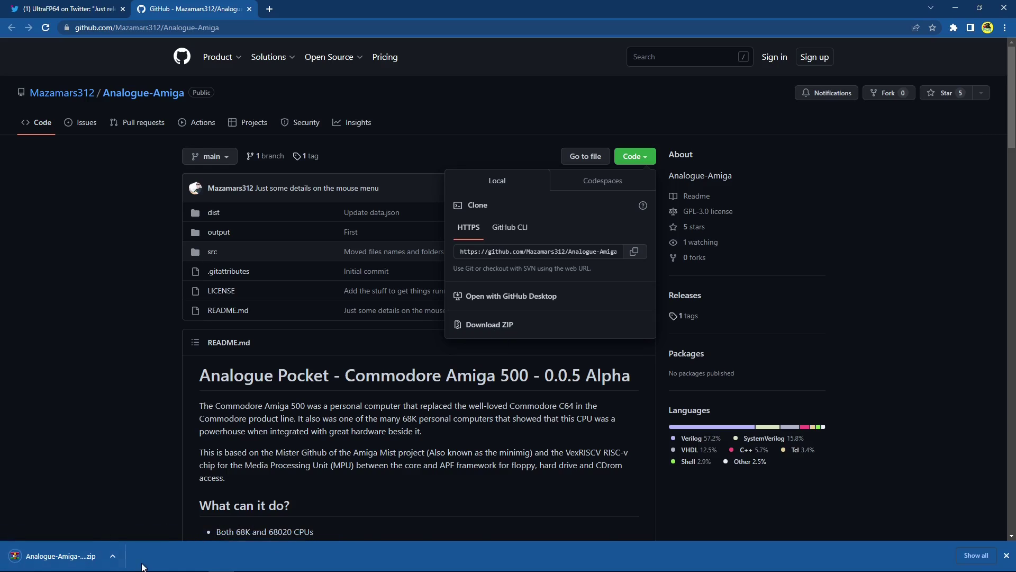
pyautogui.click(1007, 555)
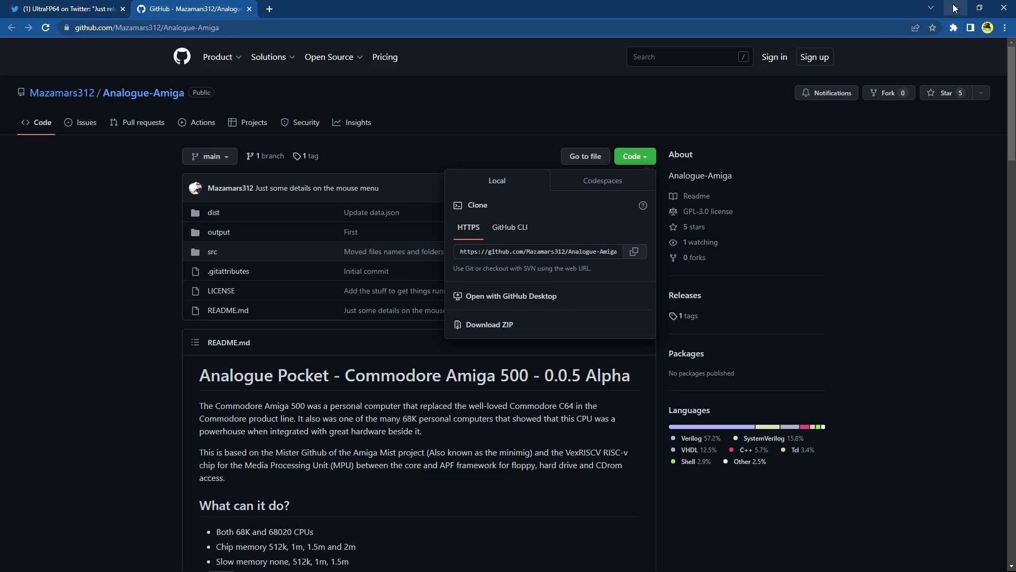
# - Switch to File Explorer and scan Analogue-Amiga-main.zip in the AP temp folder with Microsoft Defender
pyautogui.click(955, 9)
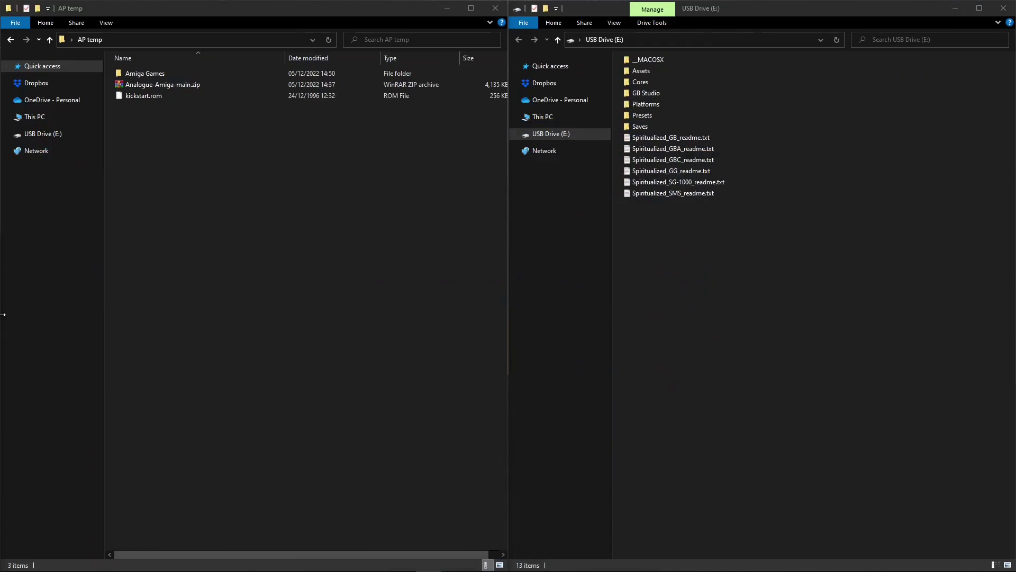
pyautogui.rightClick(144, 83)
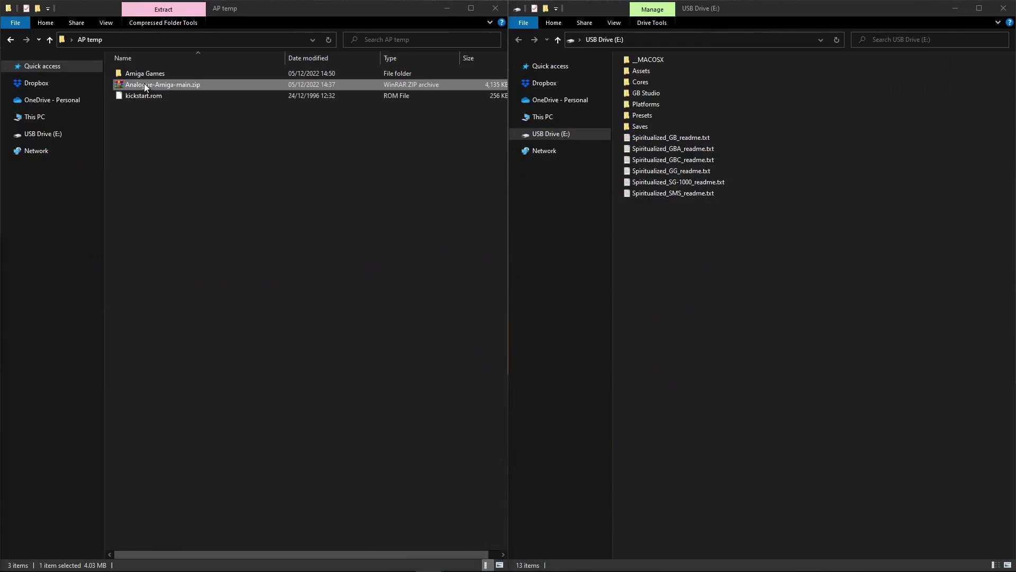
pyautogui.click(195, 173)
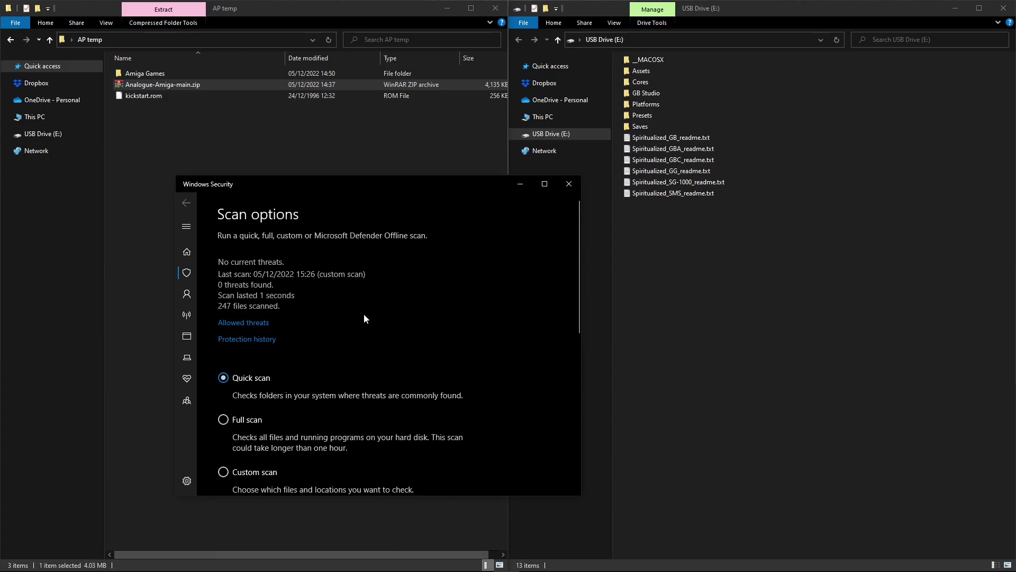
pyautogui.click(564, 187)
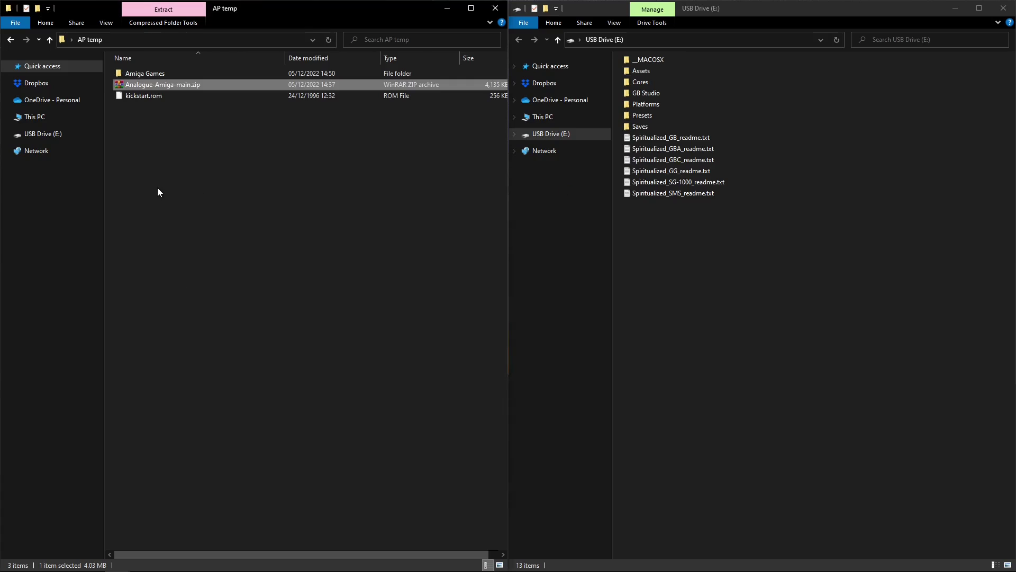
# - Extract Analogue-Amiga-main.zip into an Analogue-Amiga-main folder within AP temp and delete the archive
pyautogui.rightClick(142, 81)
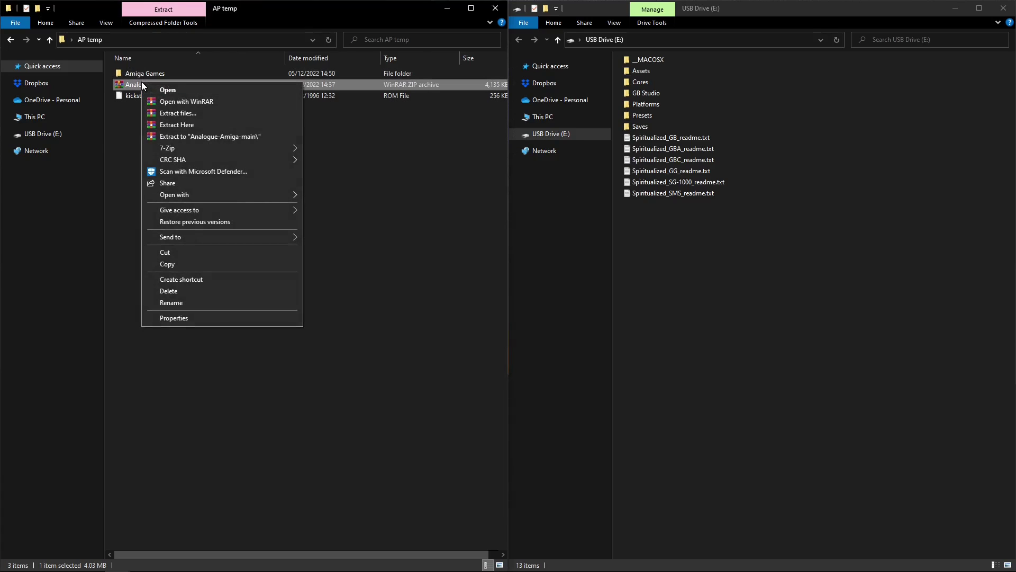
pyautogui.click(175, 112)
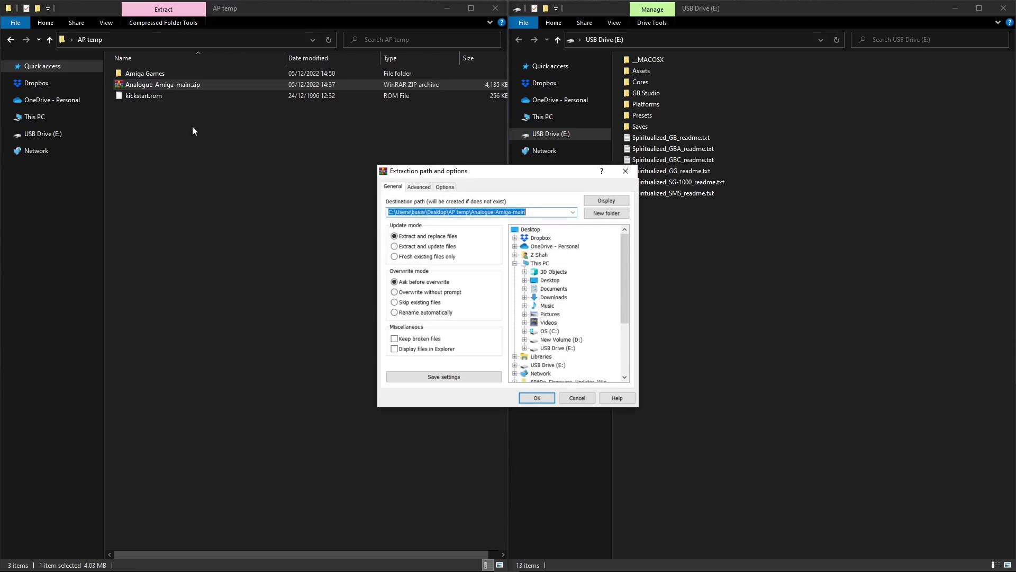
pyautogui.click(544, 398)
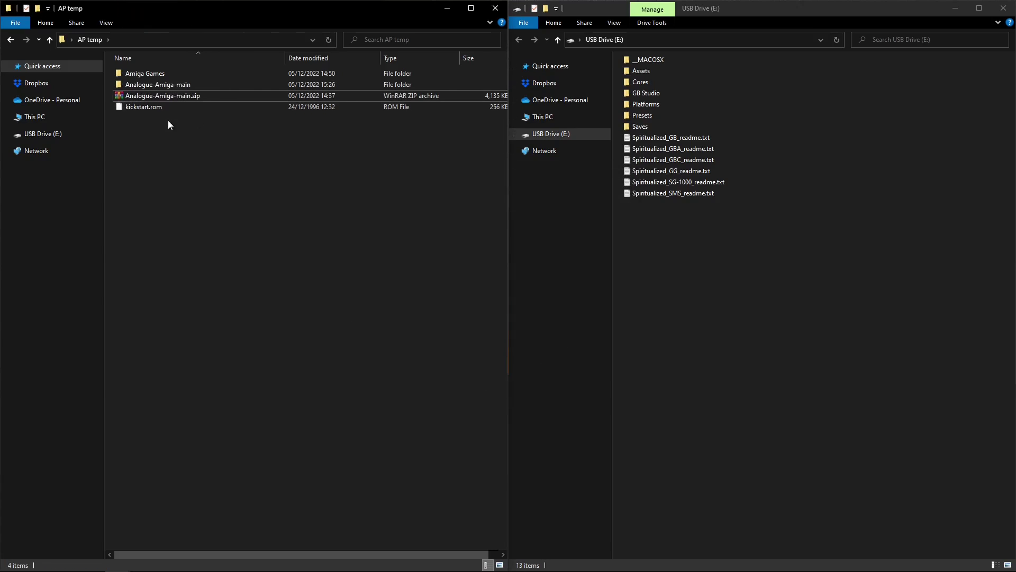
pyautogui.click(167, 94)
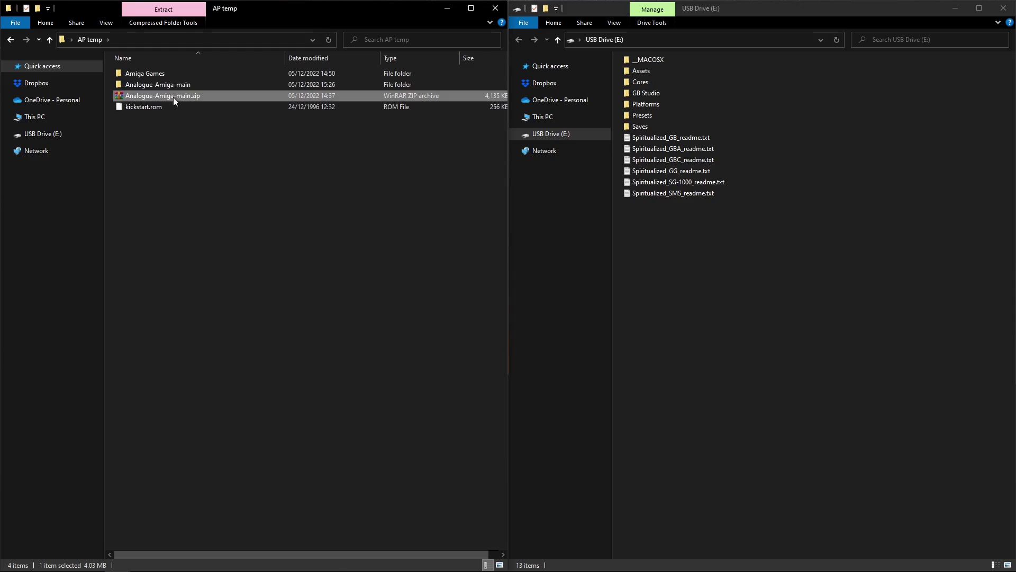
pyautogui.press('Delete')
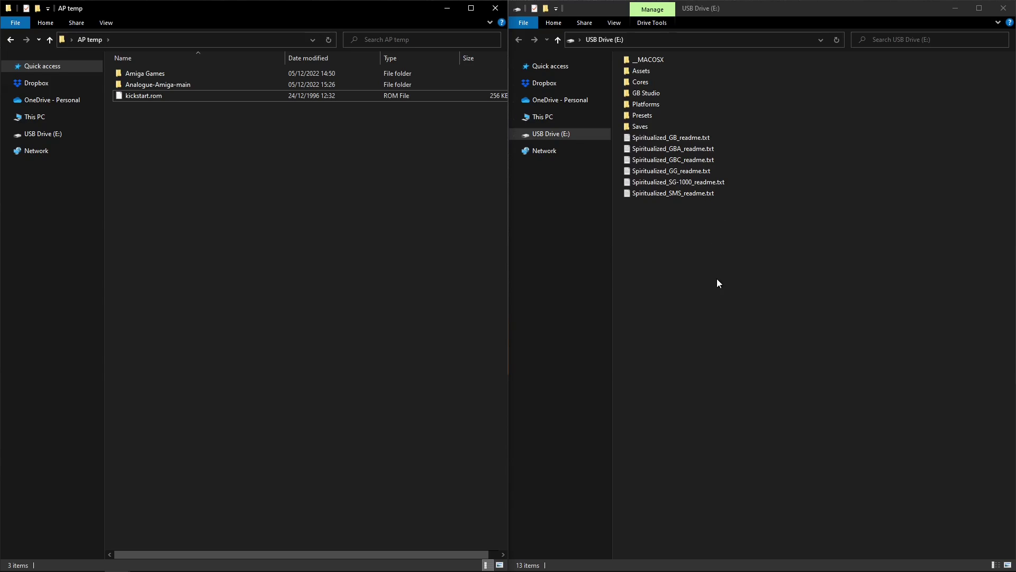
# - Copy assets, Cores, platforms and .gitkeep from the extracted dist folder to the root of USB Drive (E:)
pyautogui.doubleClick(157, 85)
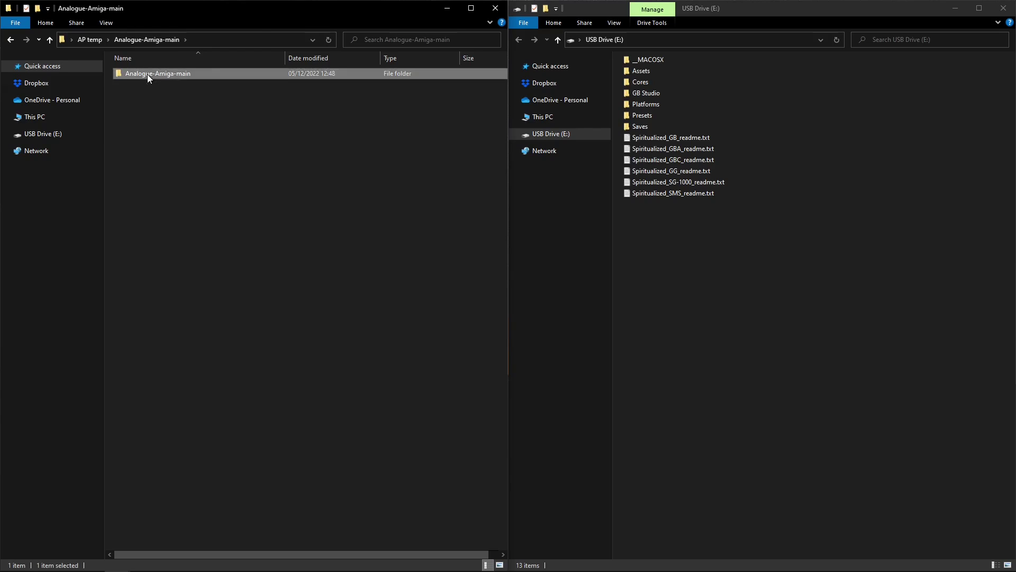
pyautogui.doubleClick(147, 74)
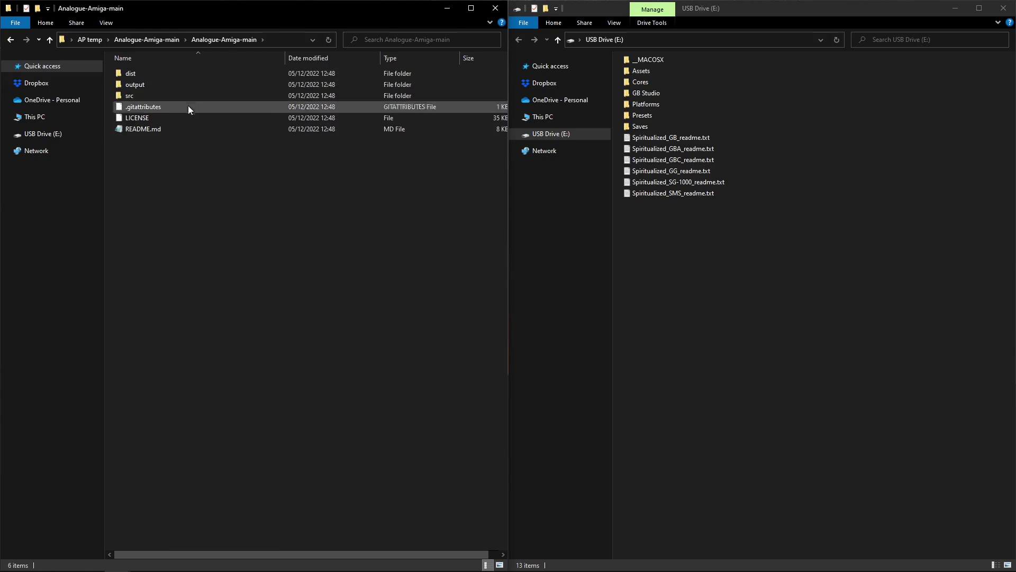
pyautogui.doubleClick(132, 74)
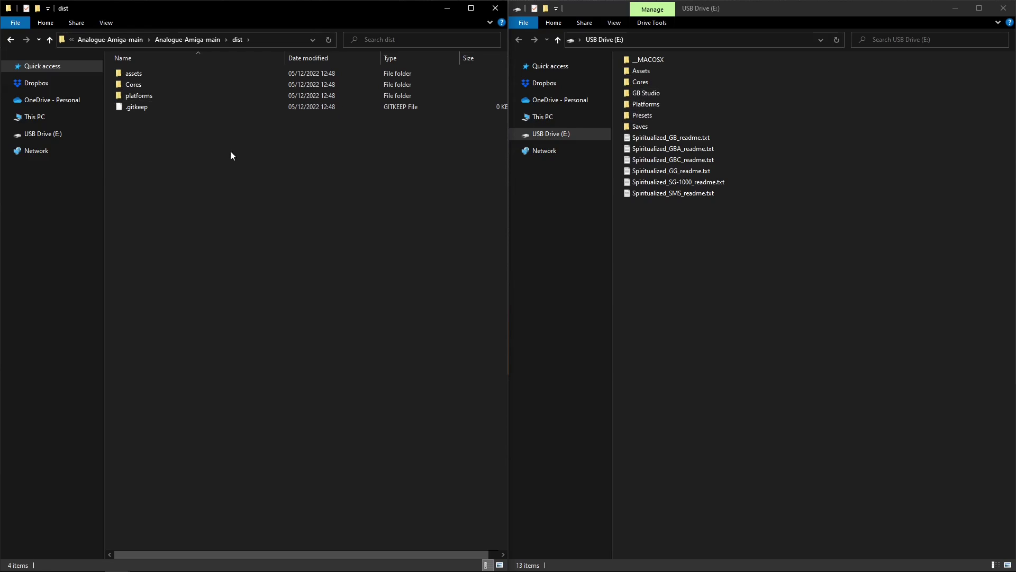
pyautogui.moveTo(182, 125); pyautogui.dragTo(713, 357)
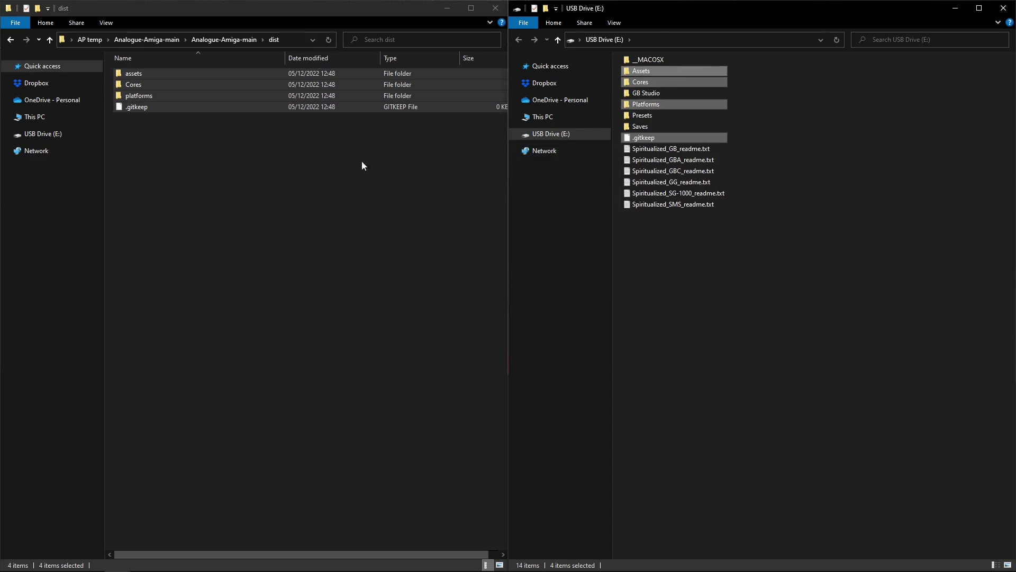
pyautogui.click(291, 227)
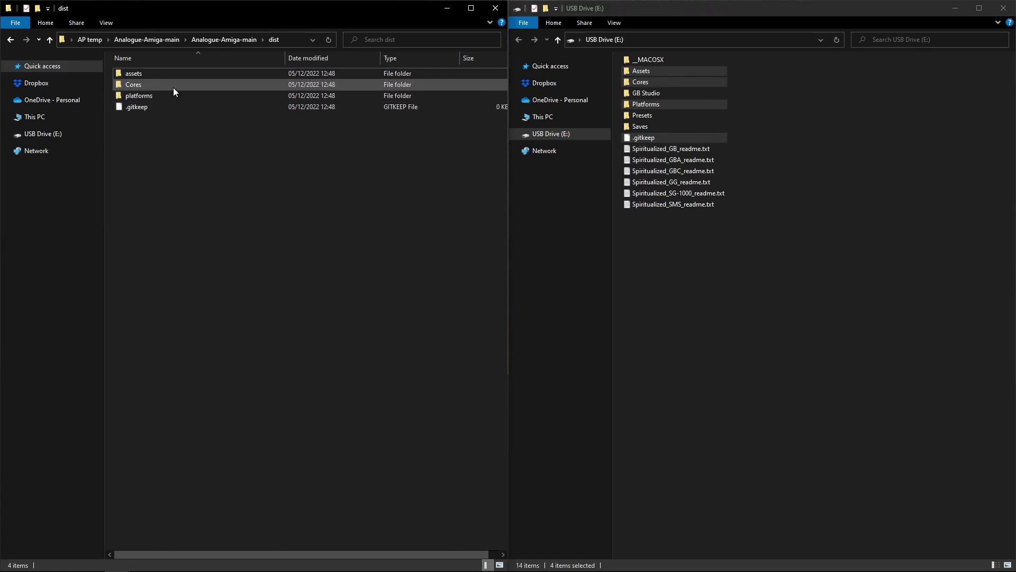
# - Create a folder named Common inside Assets\amiga on the USB drive
pyautogui.click(650, 72)
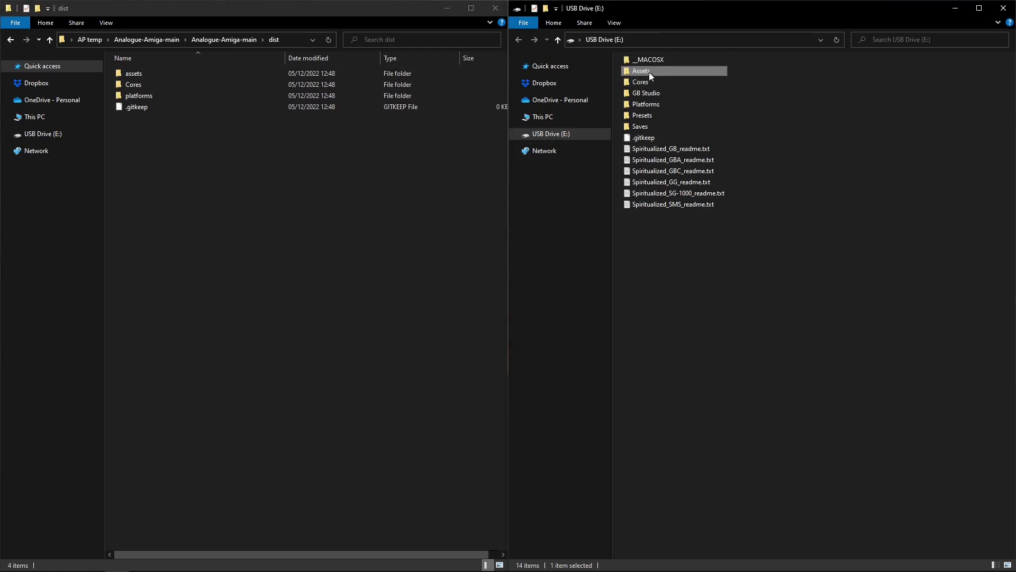
pyautogui.doubleClick(643, 71)
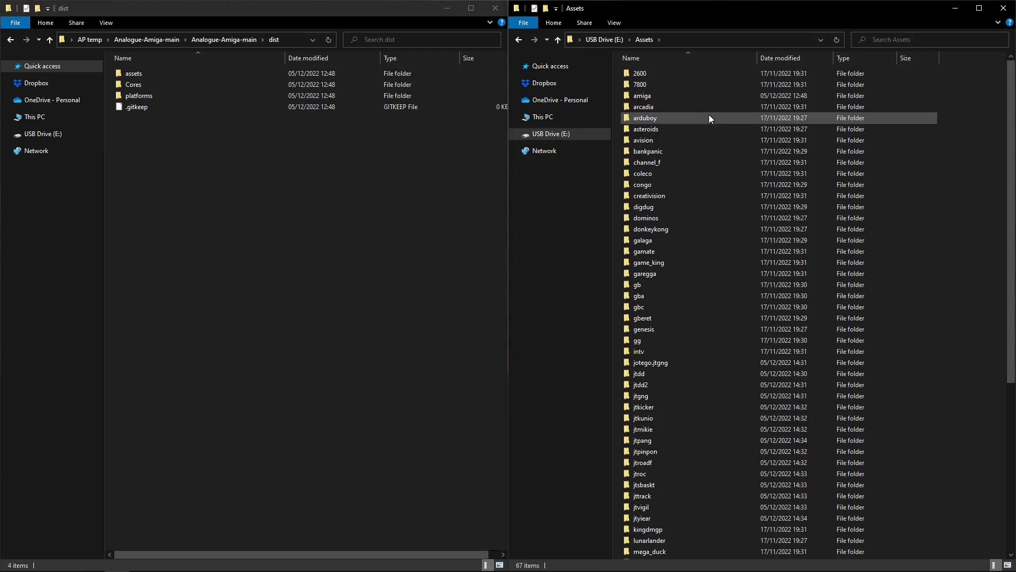
pyautogui.doubleClick(650, 97)
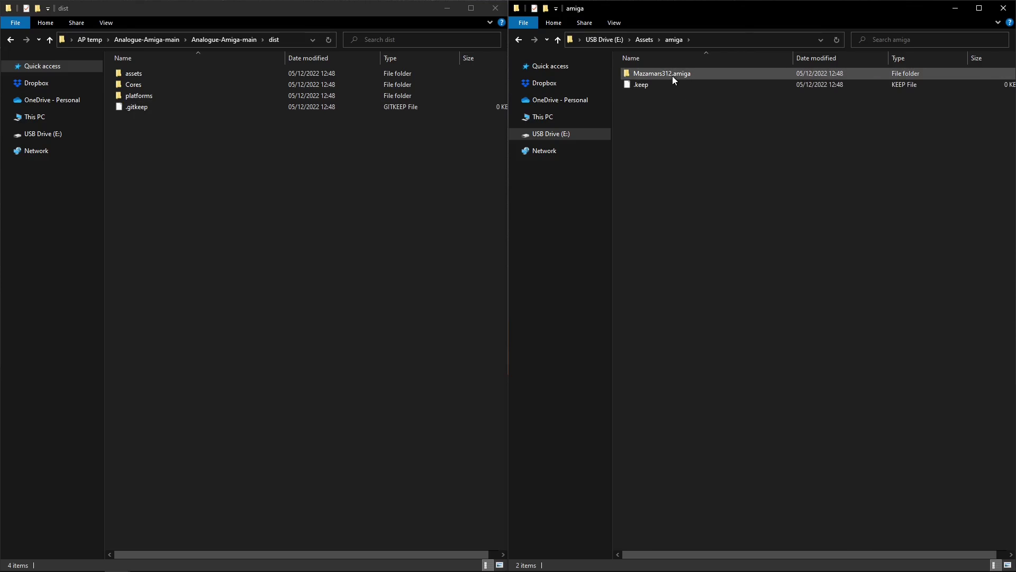
pyautogui.doubleClick(645, 72)
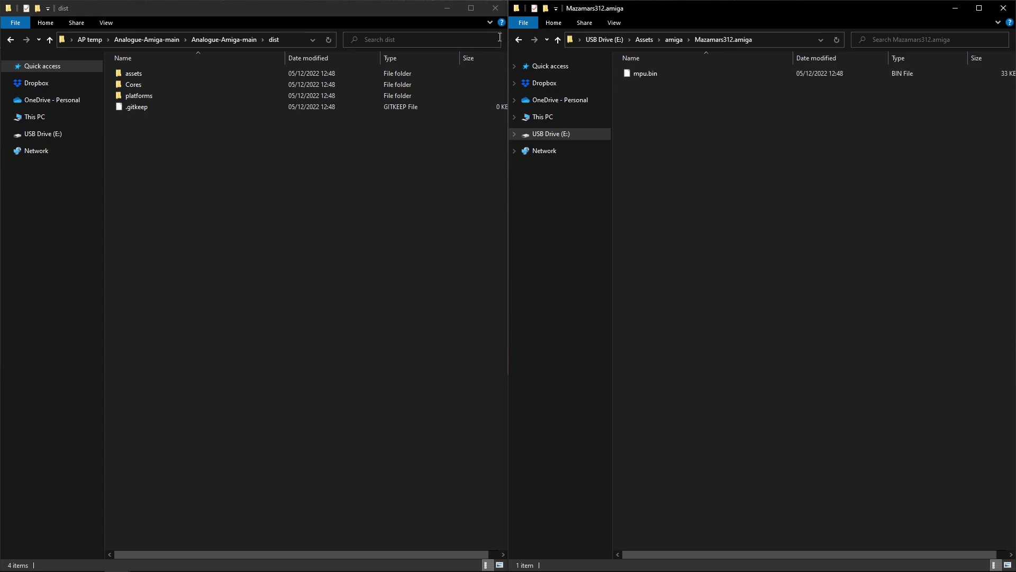
pyautogui.click(517, 39)
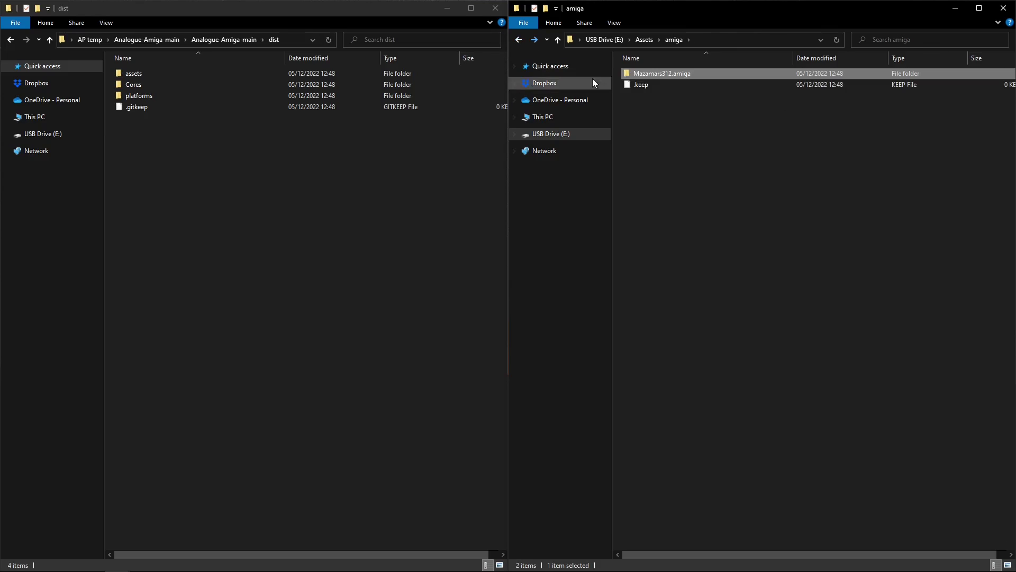
pyautogui.rightClick(634, 128)
pyautogui.moveTo(713, 264)
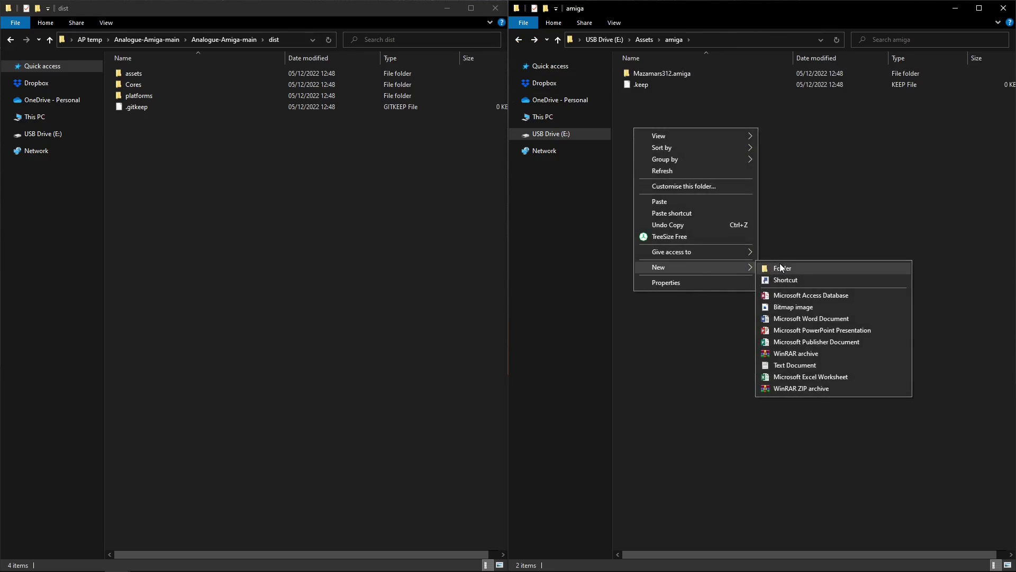
pyautogui.click(781, 265)
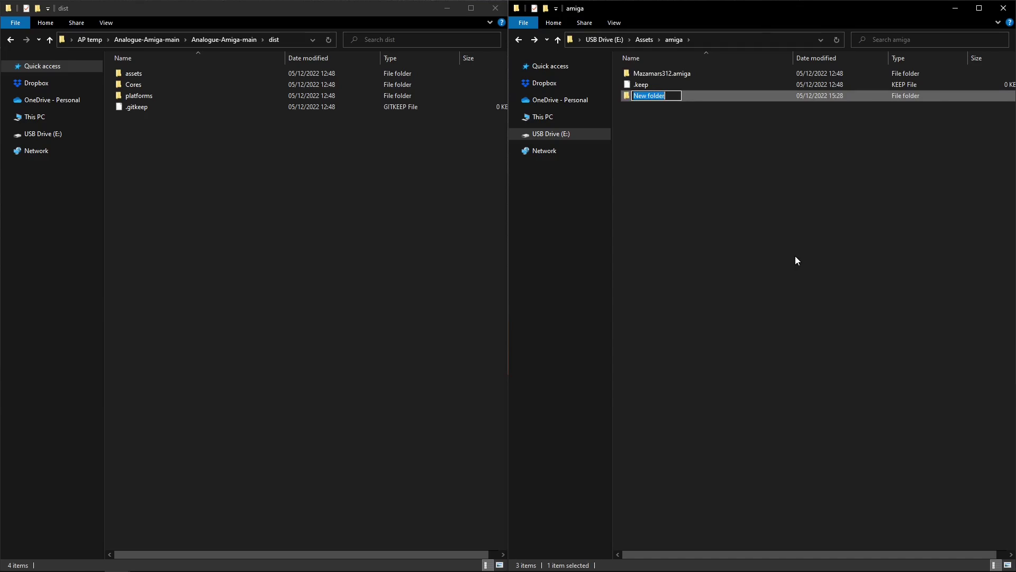
pyautogui.write('Common')
pyautogui.click(701, 207)
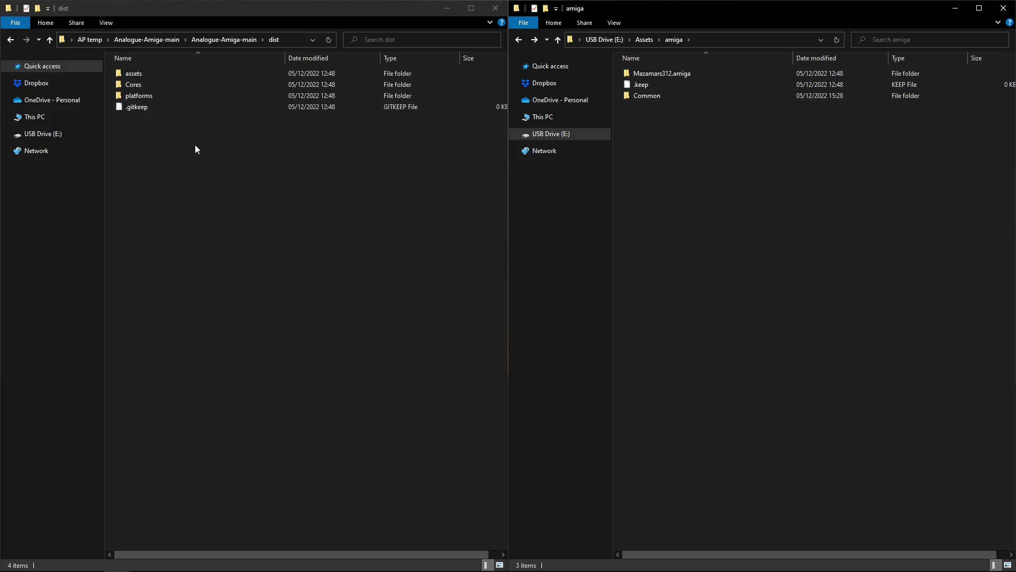
# - Copy all four ADF game files from AP temp\Amiga Games into the Common folder on the USB drive
pyautogui.click(11, 40)
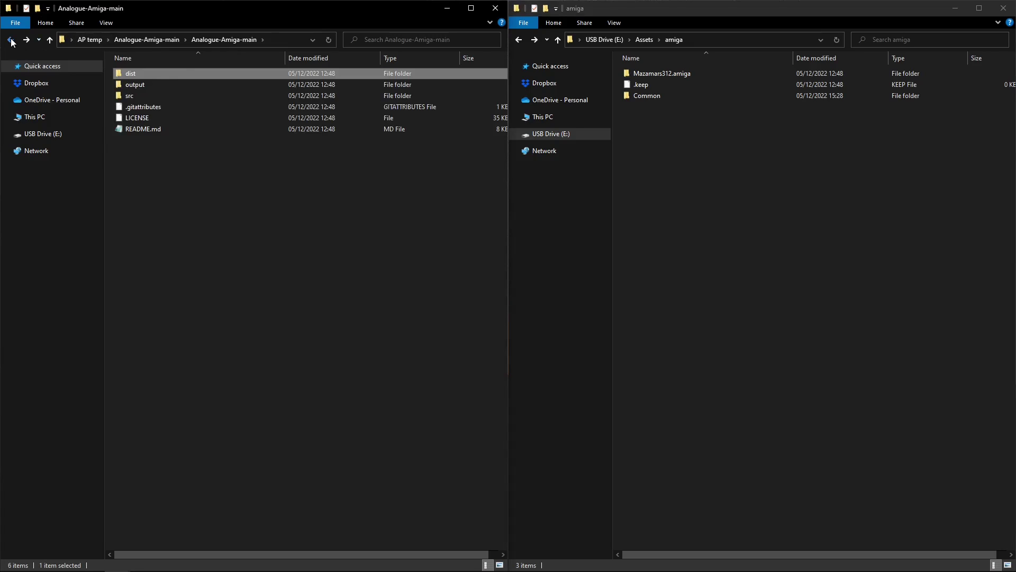
pyautogui.click(10, 40)
pyautogui.click(10, 39)
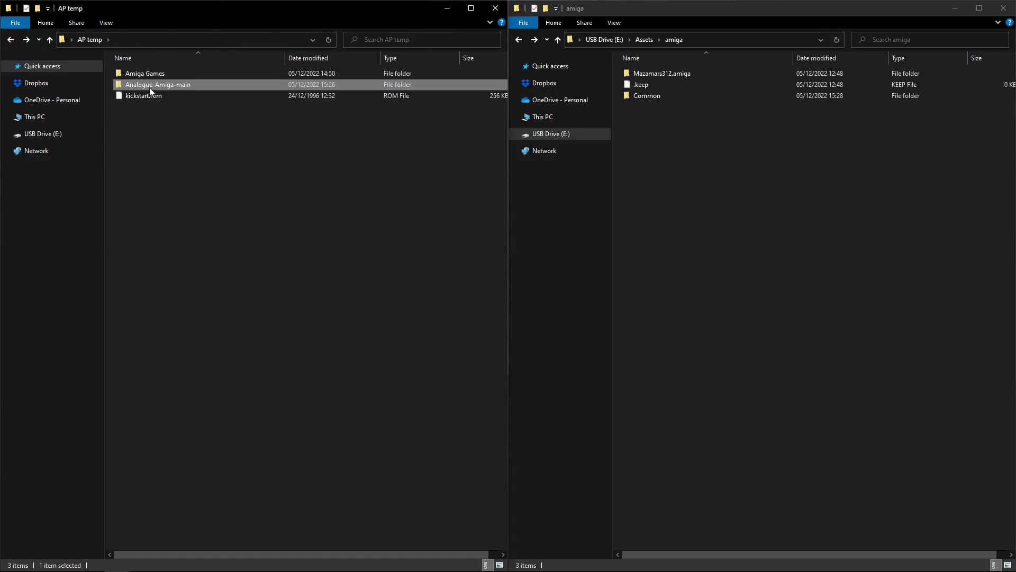
pyautogui.doubleClick(154, 72)
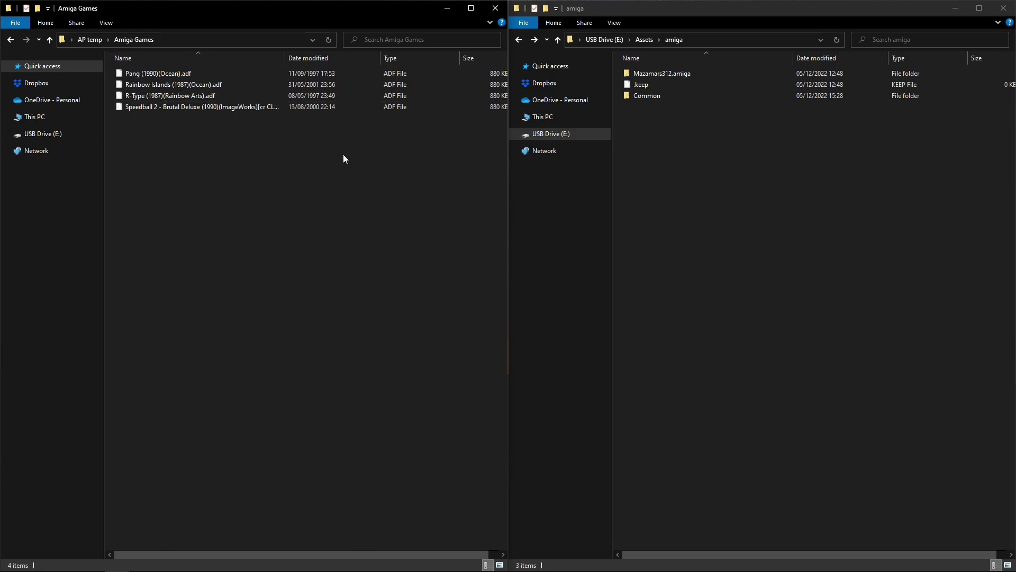
pyautogui.doubleClick(648, 96)
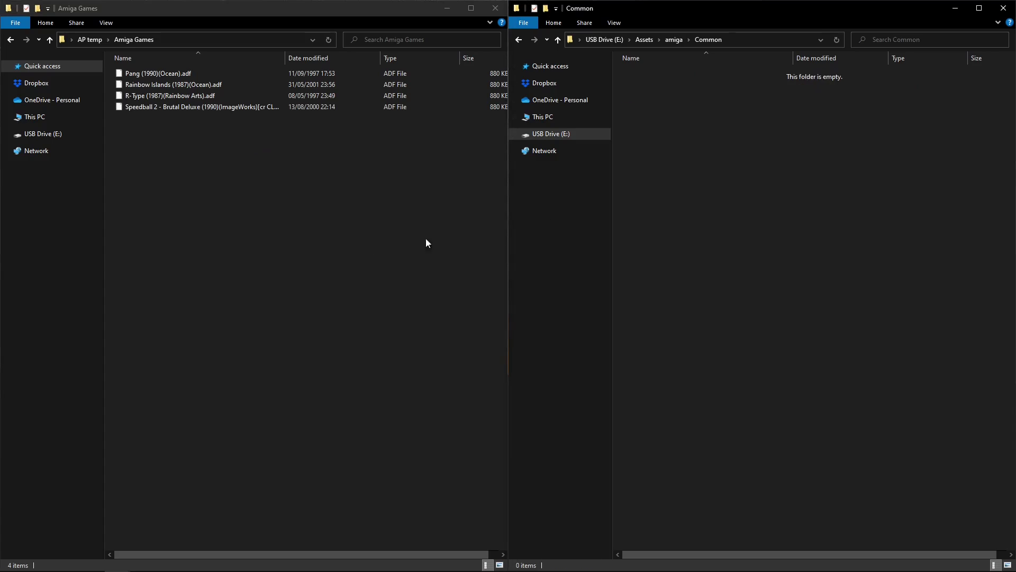
pyautogui.moveTo(234, 149); pyautogui.dragTo(156, 73)
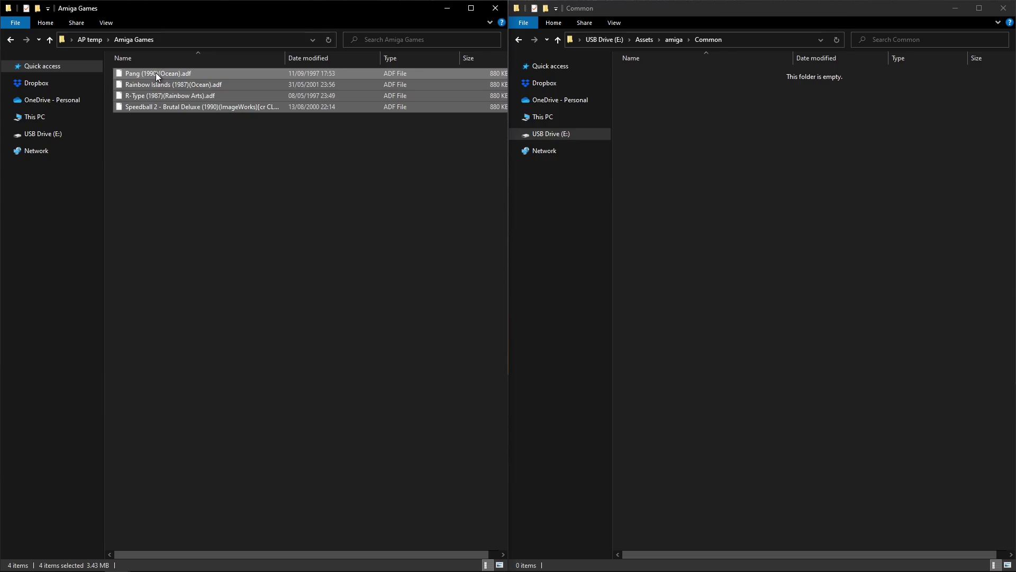
pyautogui.moveTo(156, 72); pyautogui.dragTo(678, 163)
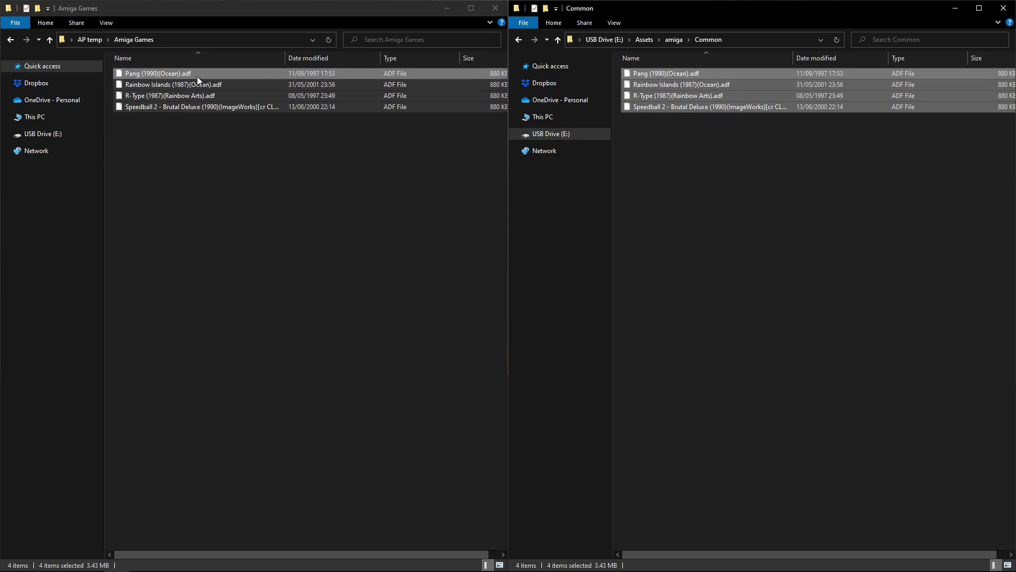
# - Copy kickstart.rom from AP temp into the Assets\amiga\Common folder on the USB drive and go back out of Common
pyautogui.click(10, 39)
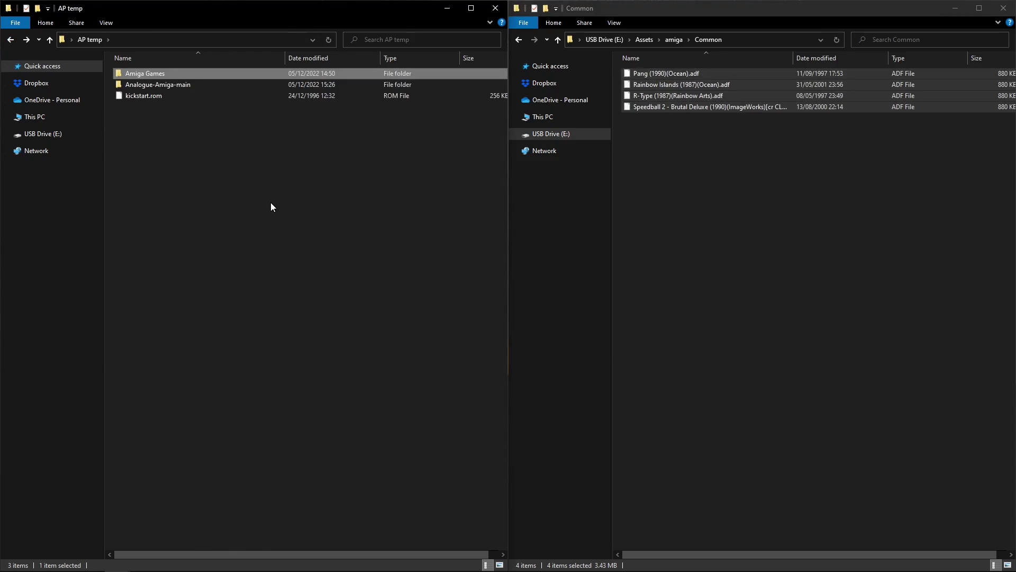
pyautogui.click(732, 243)
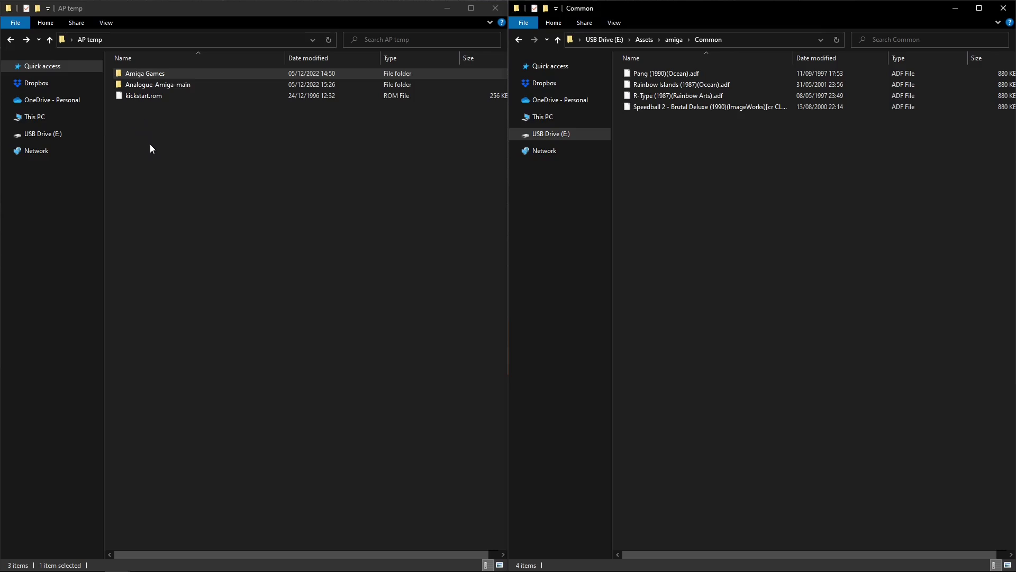
pyautogui.rightClick(135, 97)
pyautogui.click(161, 269)
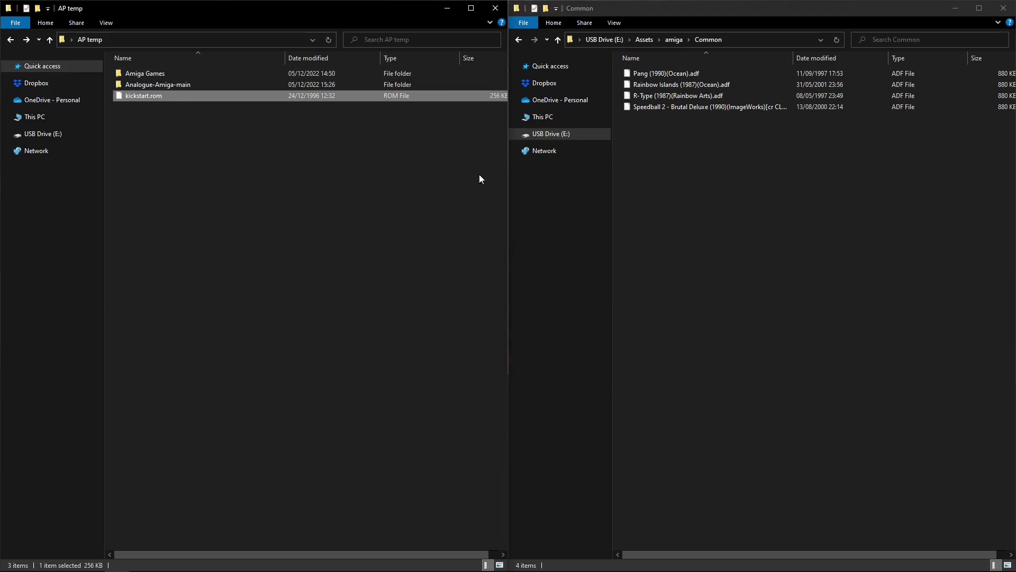
pyautogui.rightClick(697, 230)
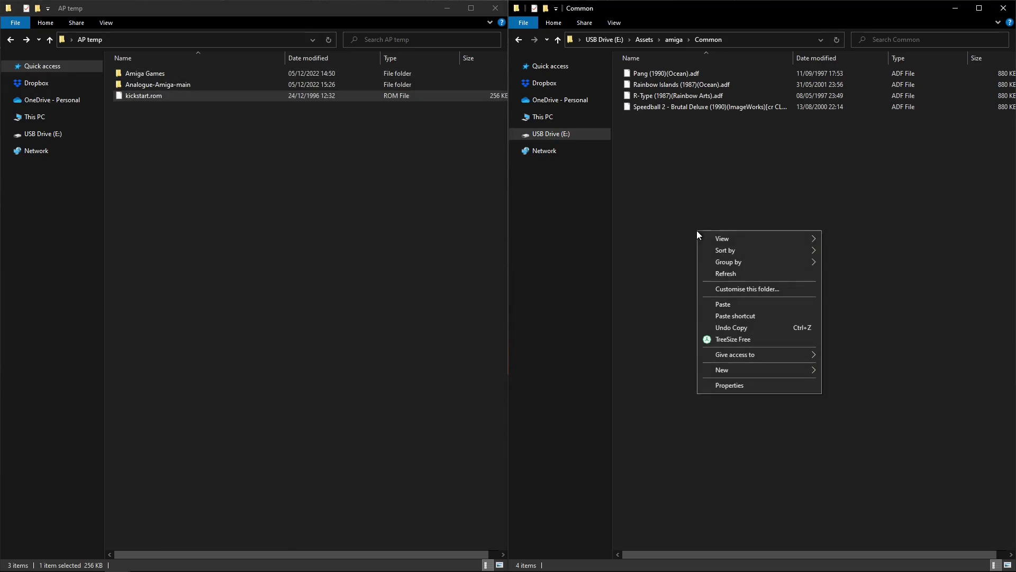
pyautogui.click(729, 304)
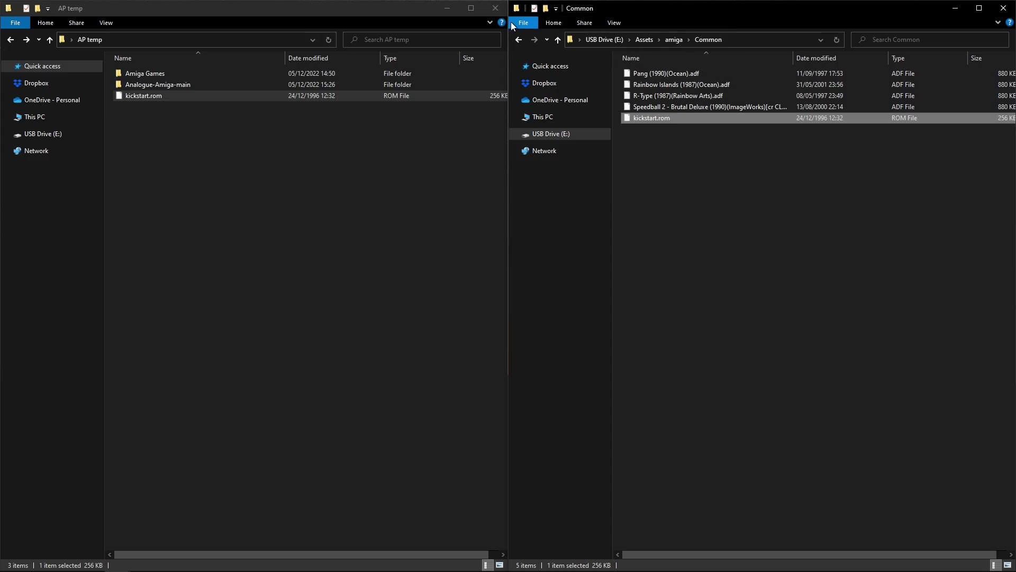
pyautogui.click(519, 38)
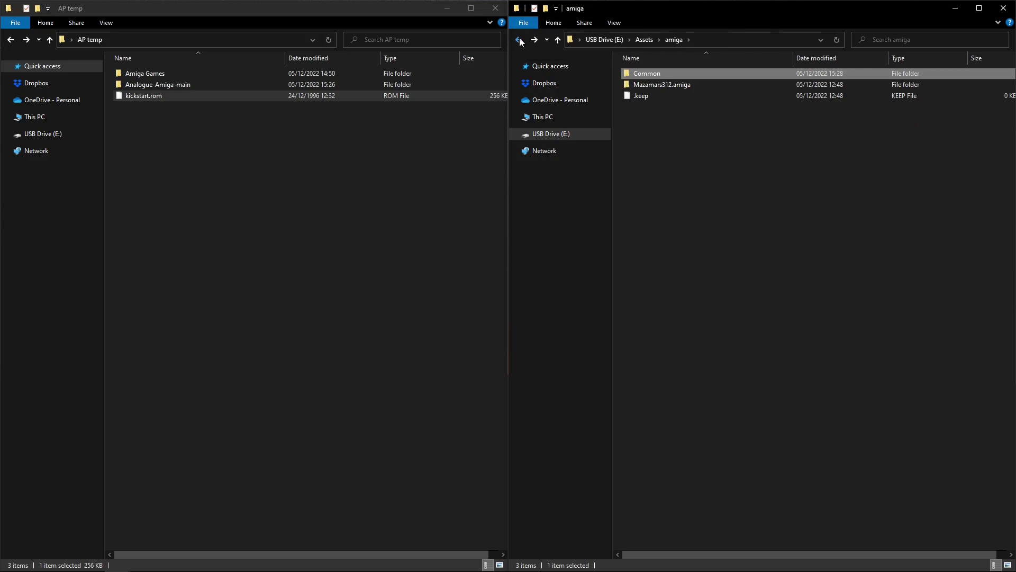
pyautogui.click(519, 38)
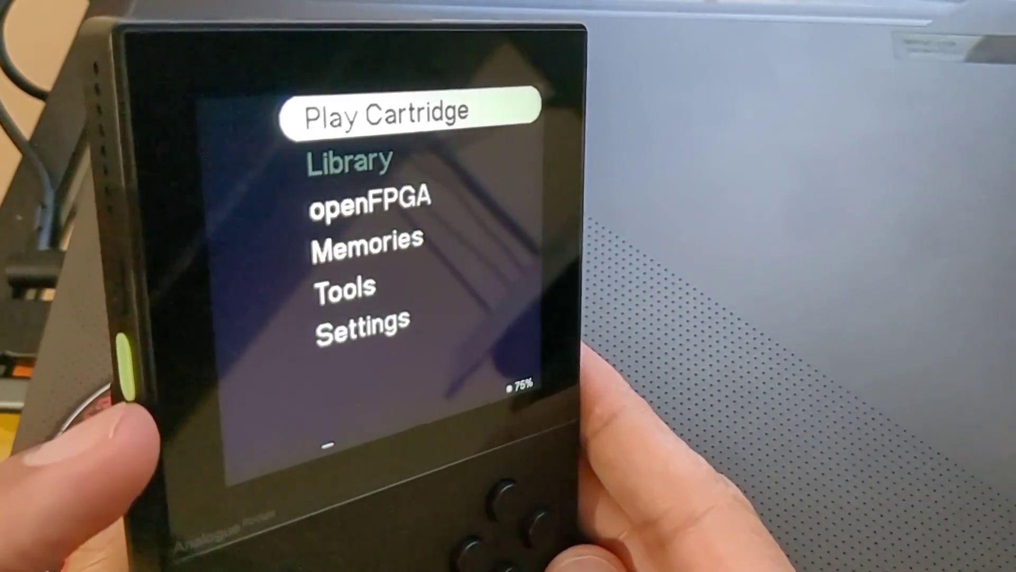
pyautogui.press('Down')
pyautogui.press('Down')
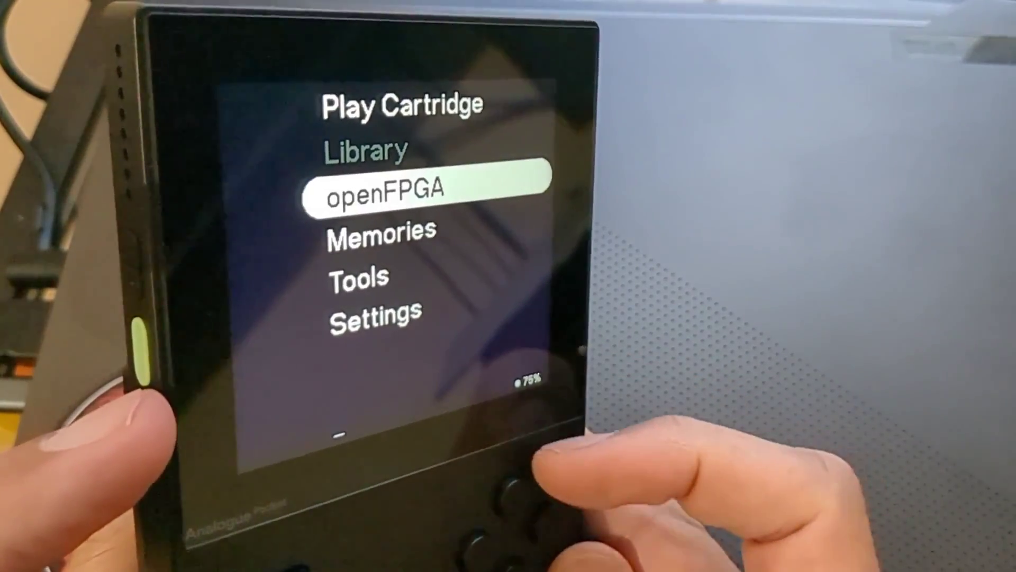
pyautogui.press('Return')
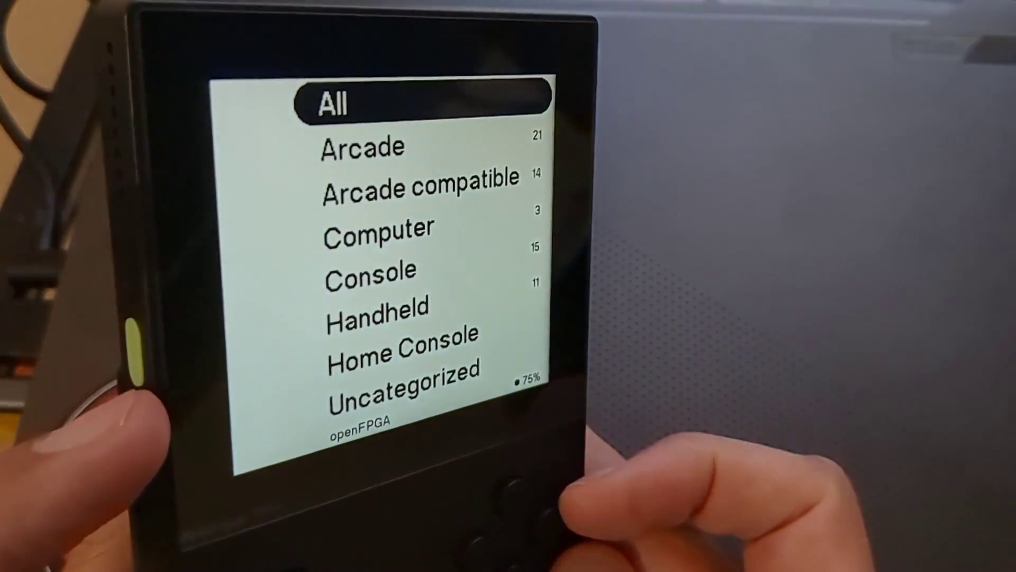
pyautogui.press('Down')
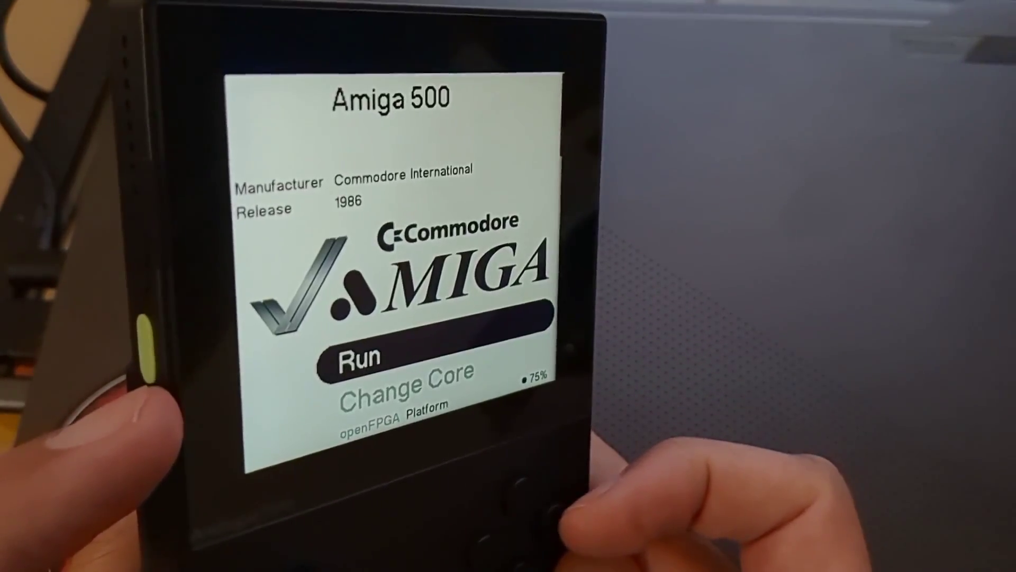
pyautogui.press('Return')
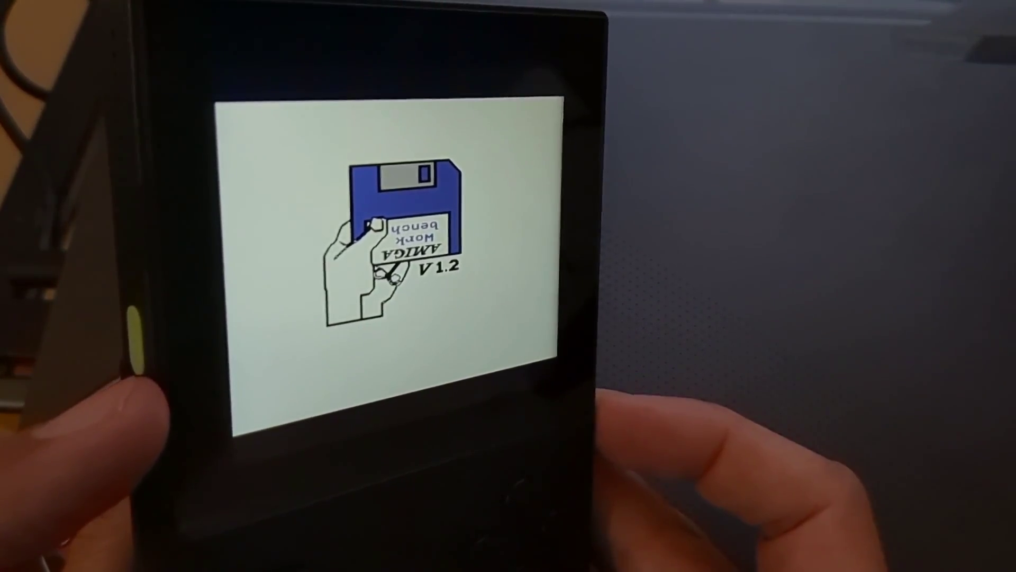
pyautogui.press('Escape')
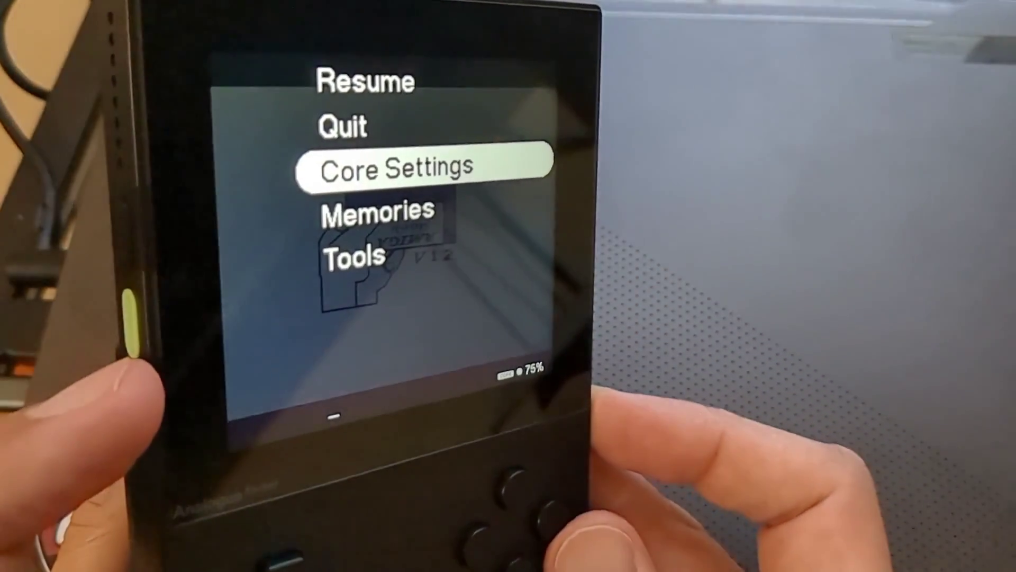
pyautogui.press('Return')
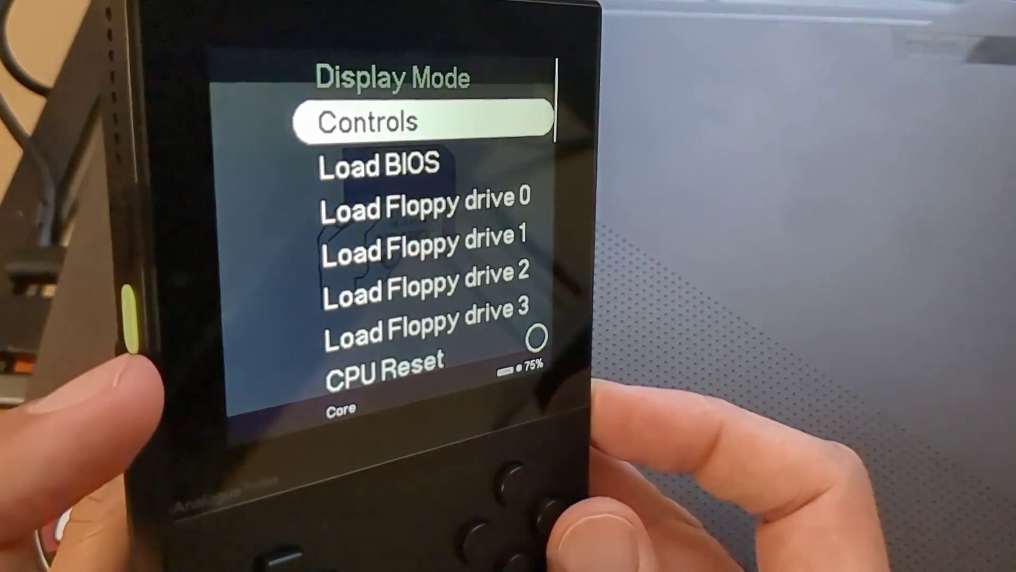
pyautogui.press('Return')
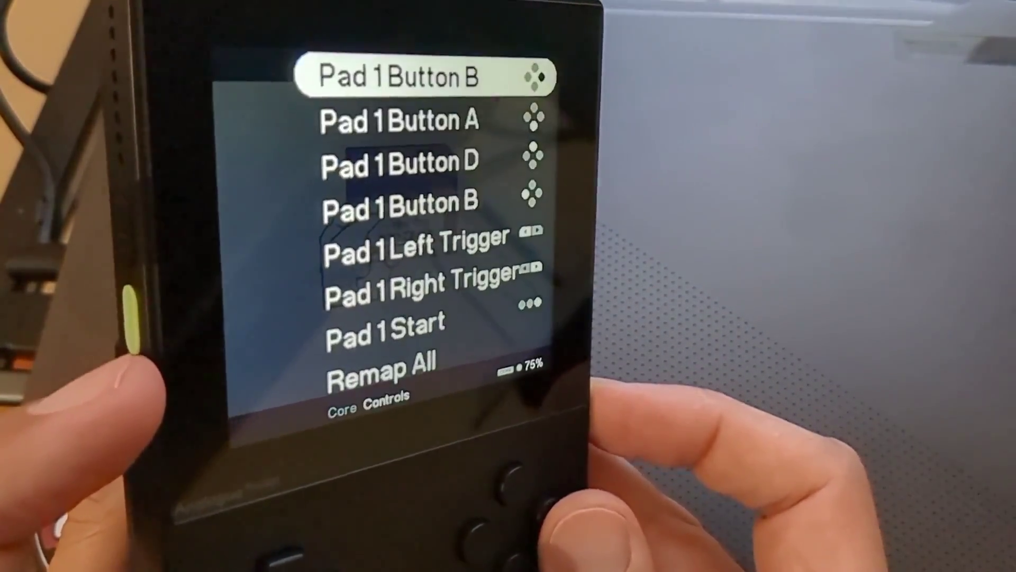
pyautogui.press('Escape')
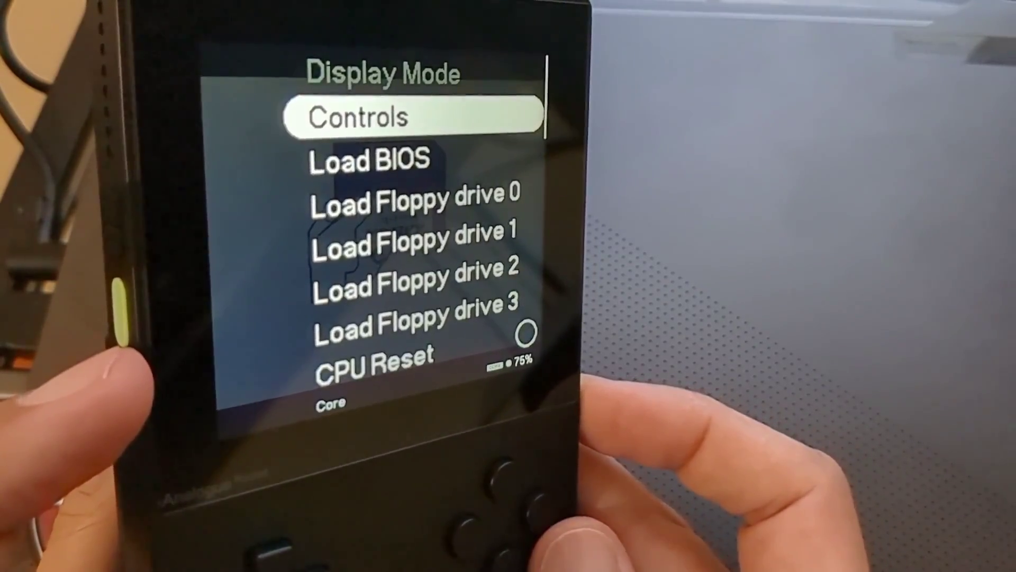
pyautogui.press('Down')
pyautogui.press('Down')
pyautogui.press('Down')
pyautogui.press('Down')
pyautogui.press('Down')
pyautogui.press('Down')
pyautogui.press('Down')
pyautogui.press('Down')
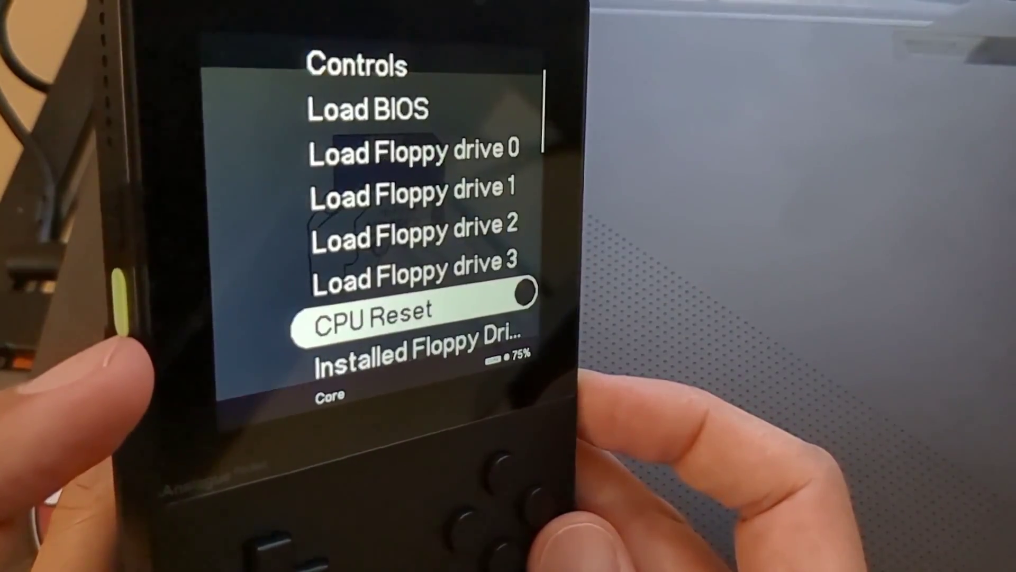
pyautogui.press('Return')
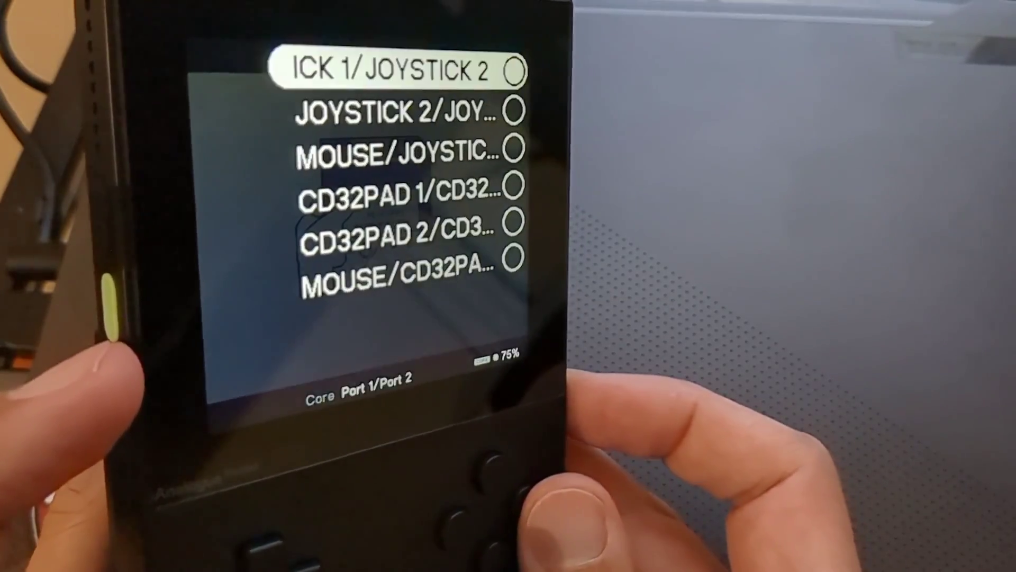
pyautogui.press('Return')
pyautogui.press('Down')
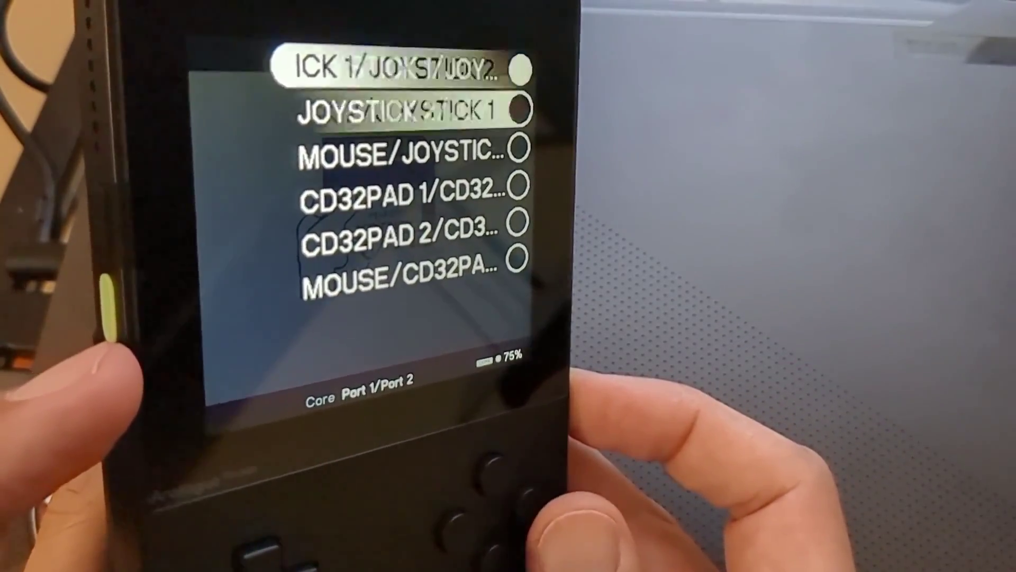
pyautogui.press('Down')
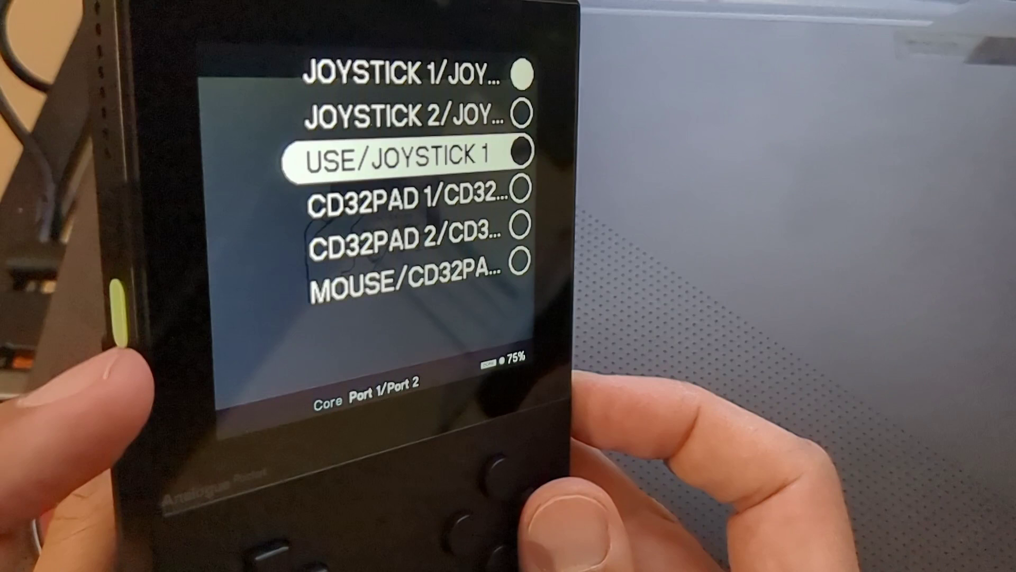
pyautogui.press('Return')
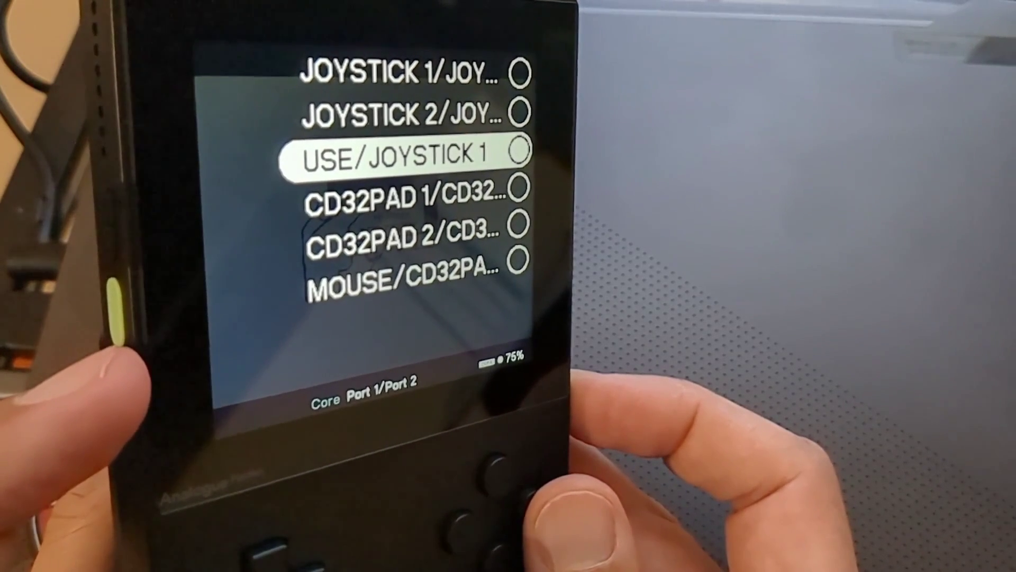